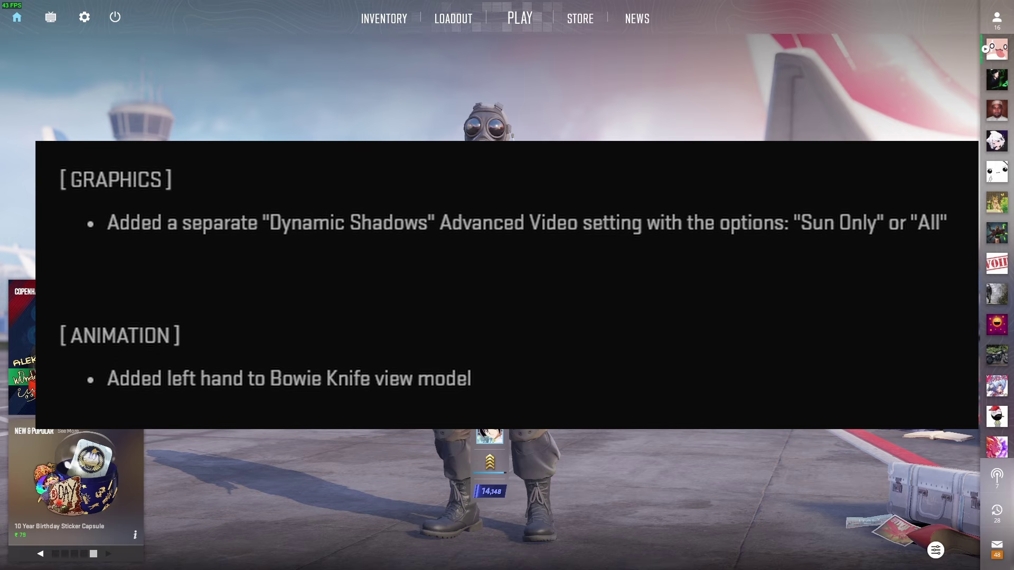
Dismiss the update notes and review Advanced Video's Dynamic Shadows choices, keeping All.
left_click(198, 119)
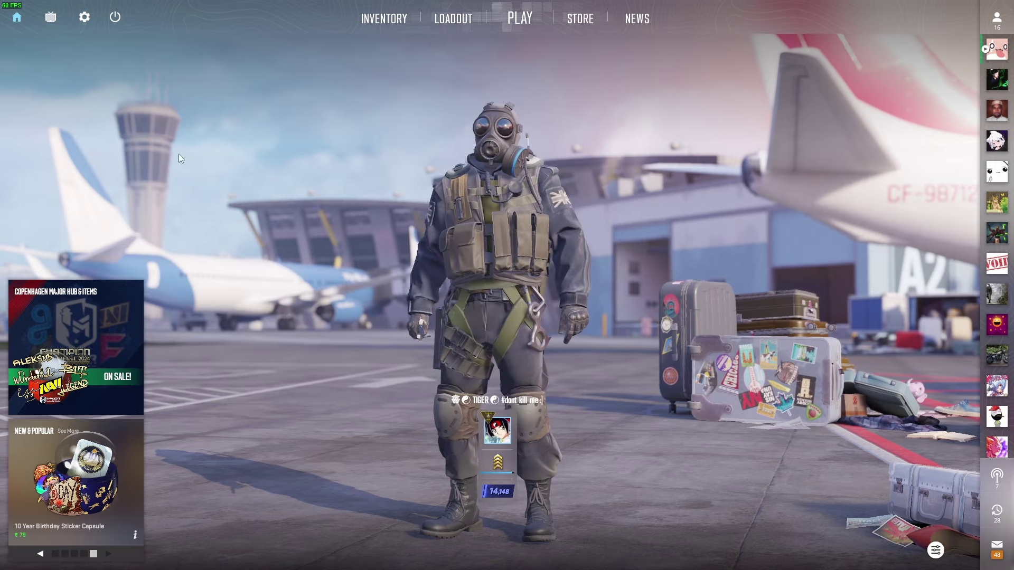
left_click(85, 17)
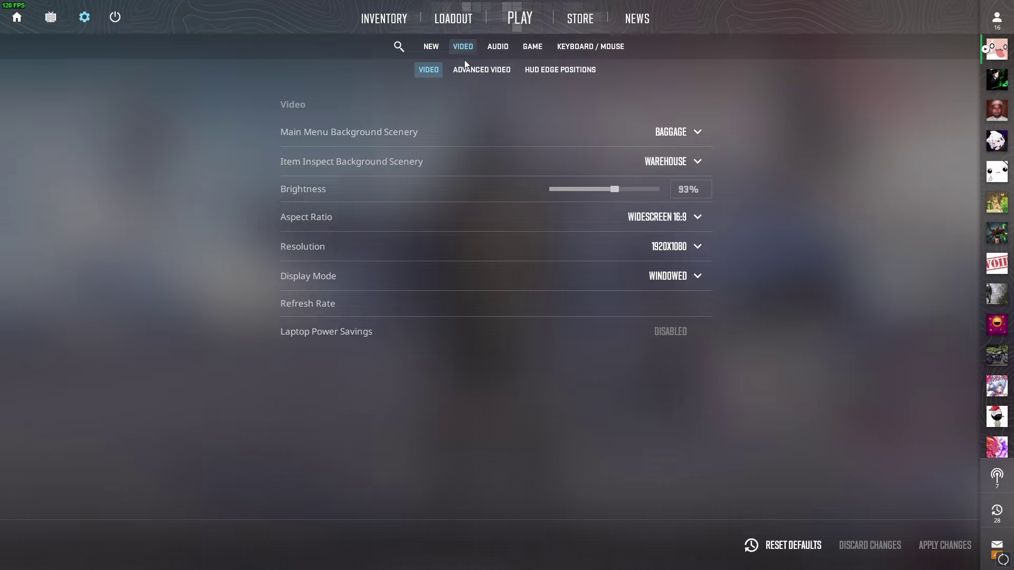
left_click(481, 70)
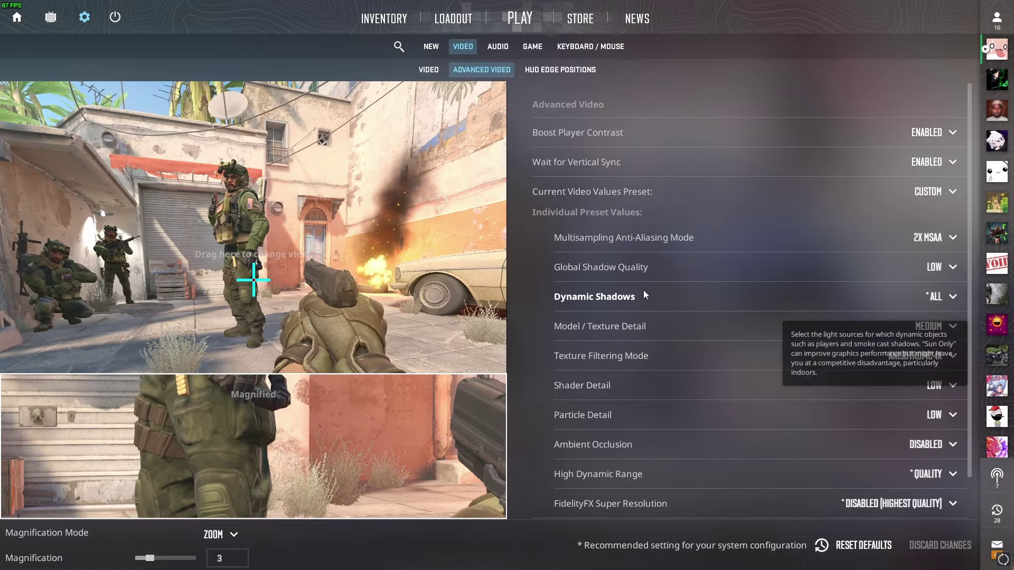
scroll(647, 253, "down", 1)
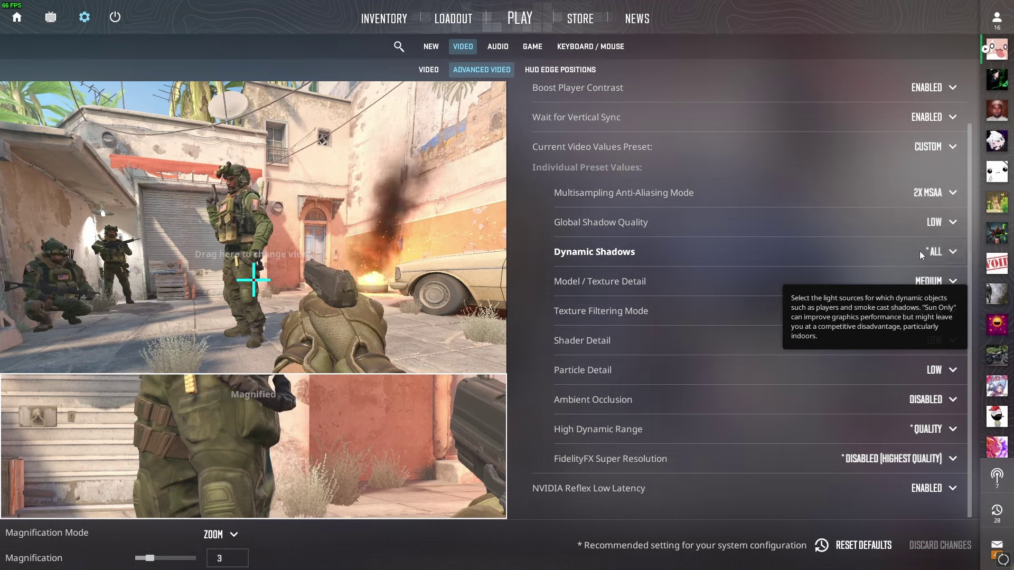
left_click(951, 254)
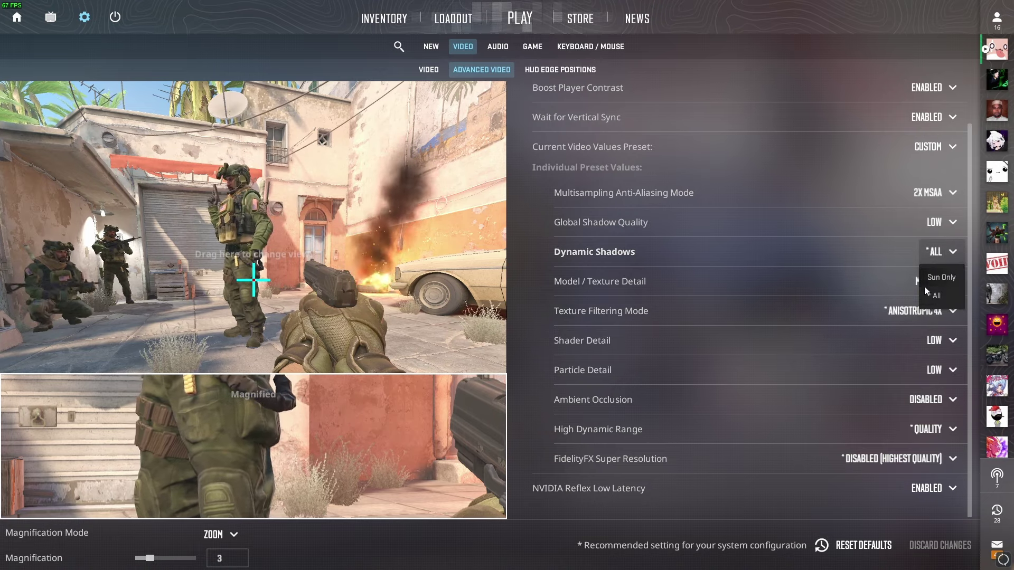
left_click(927, 293)
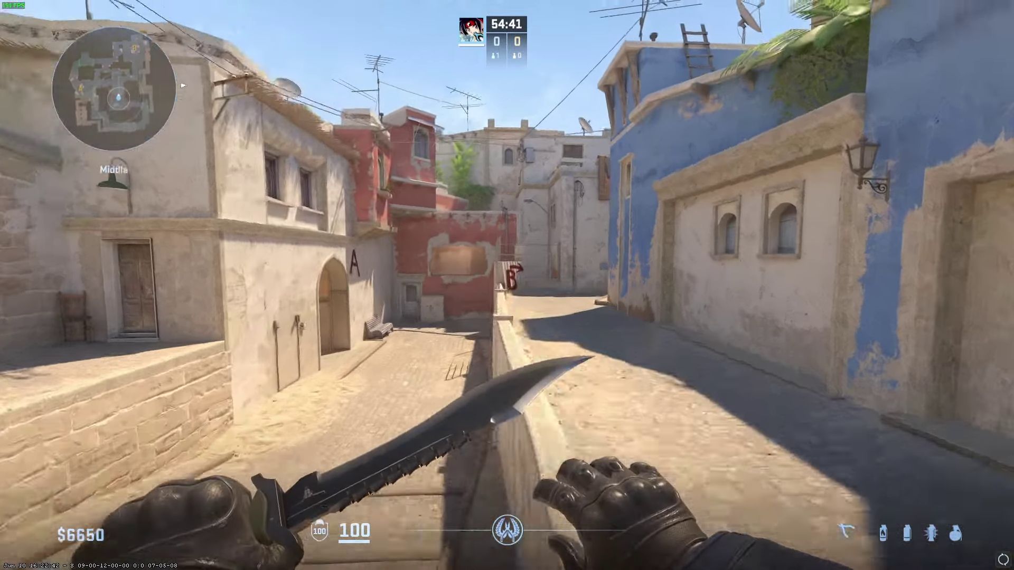
Walk forward from Middle along Catwalk past the short stairs toward the crates.
key("w")
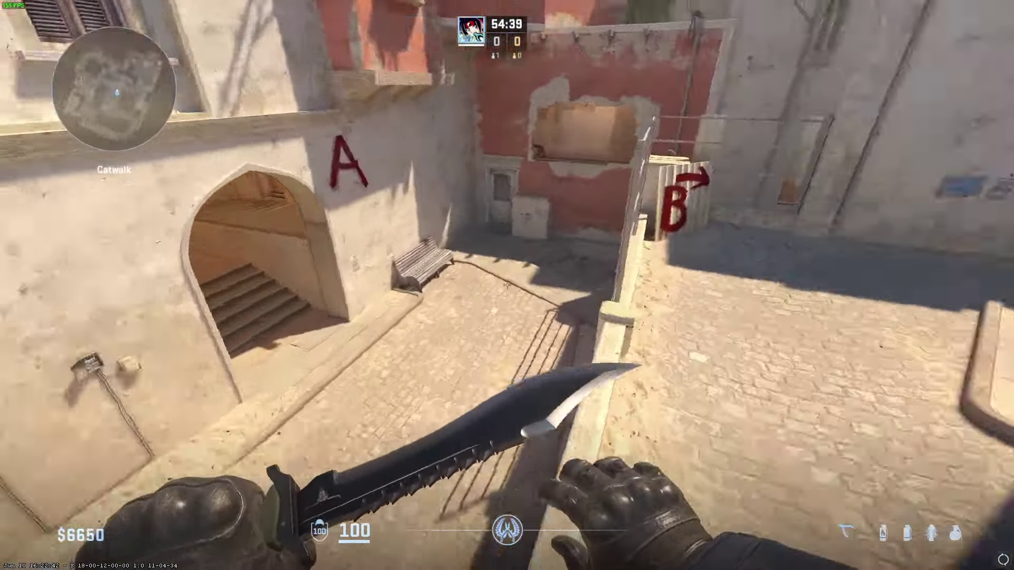
key("w")
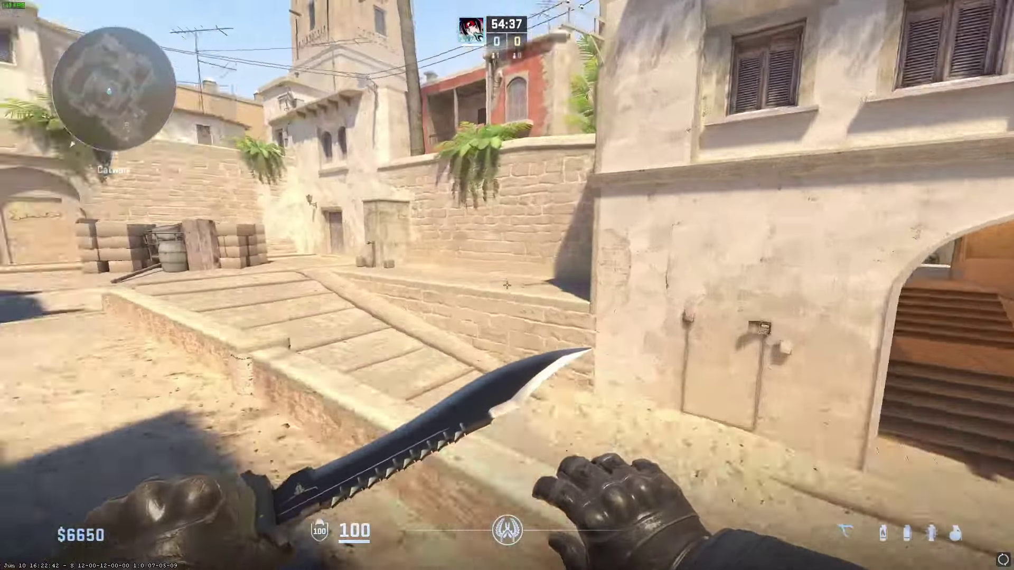
key("w")
key("w")
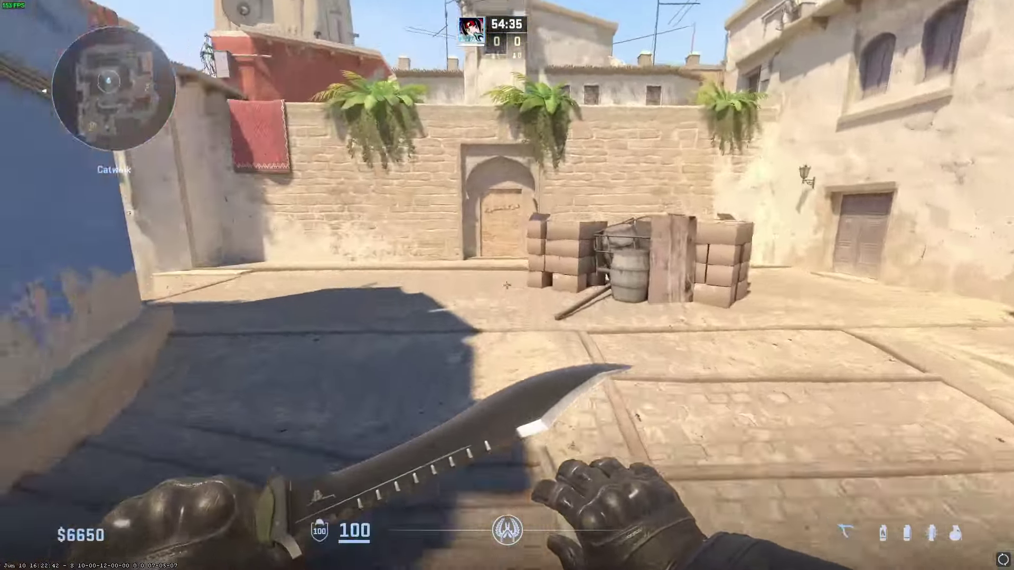